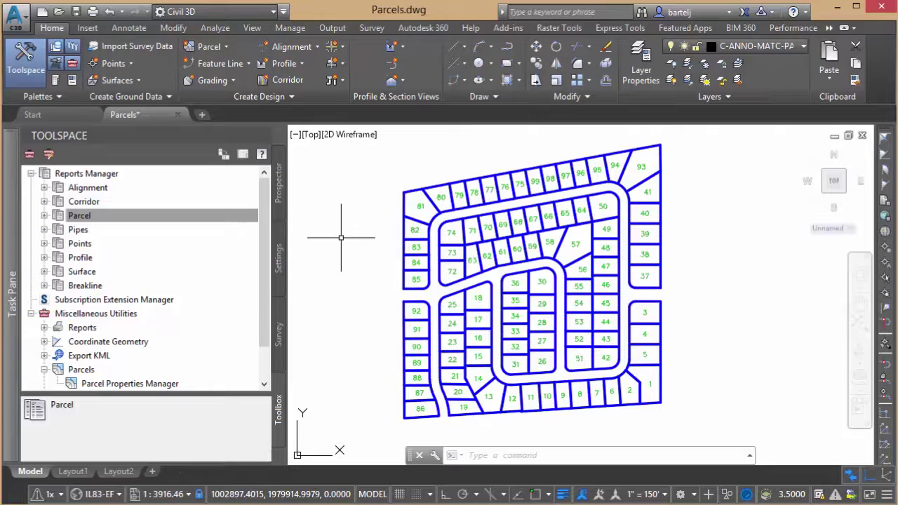
# Expand the Parcel reports in Reports Manager and select General_Legal_Description_for_Parcels.
pyautogui.click(43, 216)
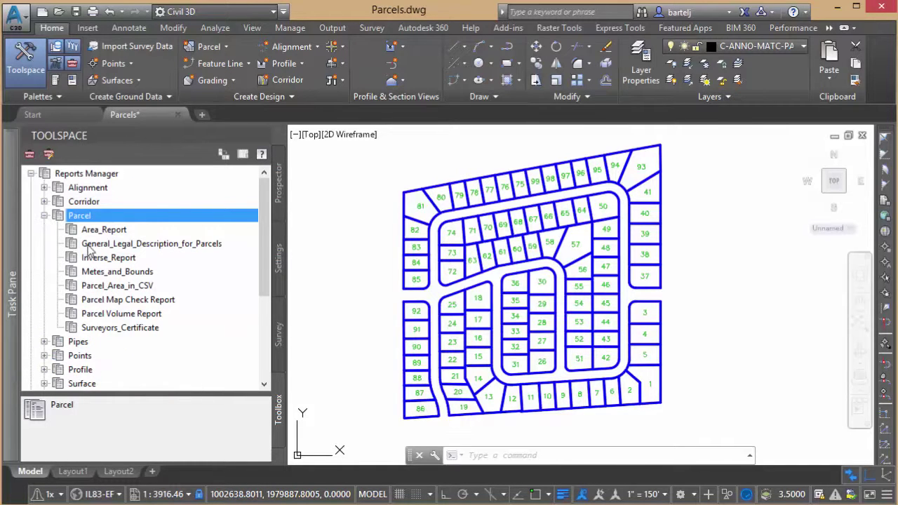
pyautogui.click(165, 246)
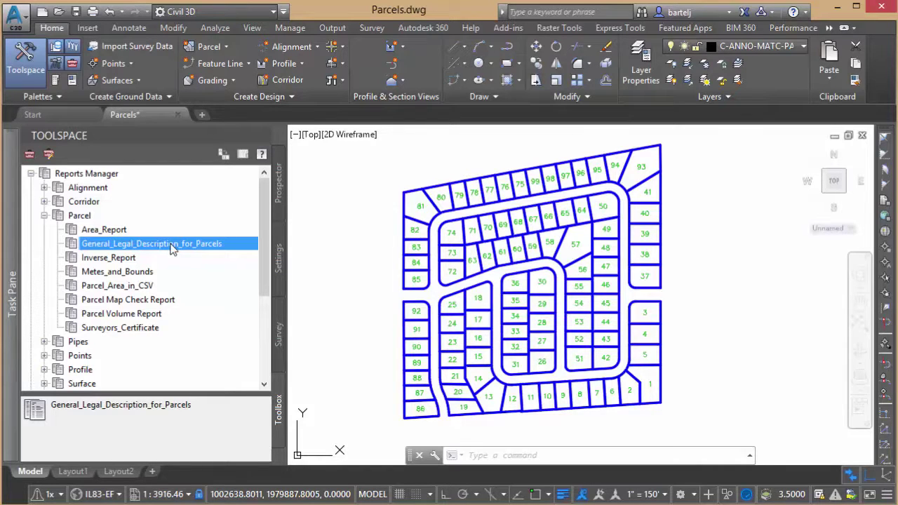
# Run General_Legal_Description_for_Parcels and confirm the XML export to open it in a browser.
pyautogui.doubleClick(172, 249)
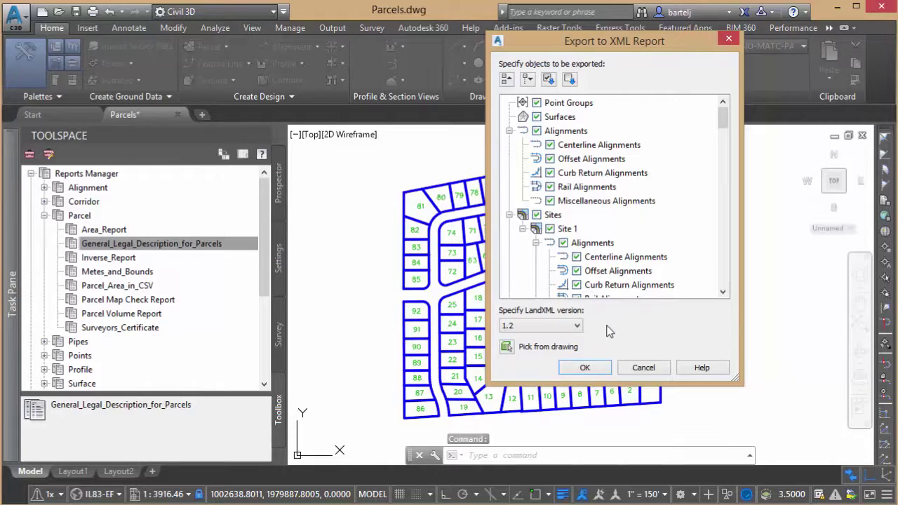
pyautogui.click(585, 368)
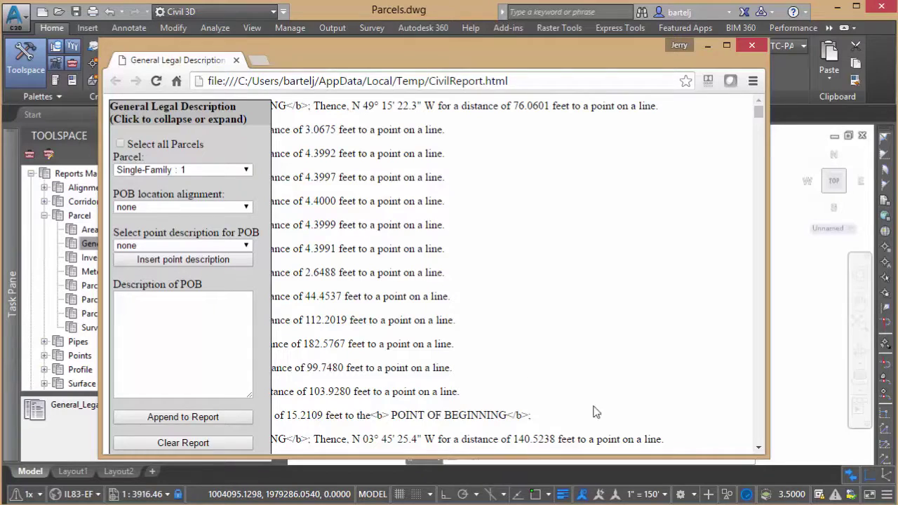
# Append the parcel to the legal description report in Chrome, then close the report window.
pyautogui.moveTo(757, 112)
pyautogui.mouseDown()
pyautogui.moveTo(757, 129)
pyautogui.moveTo(757, 110)
pyautogui.mouseUp()
pyautogui.click(194, 417)
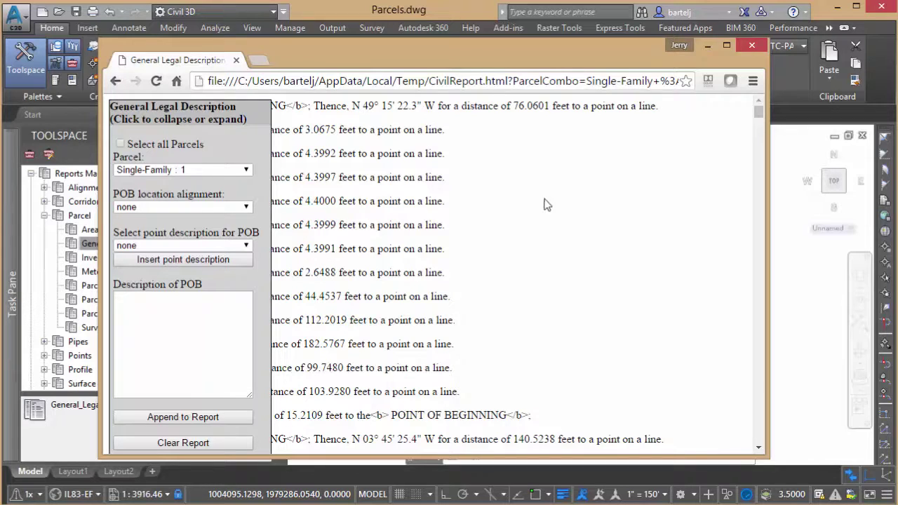
pyautogui.click(749, 46)
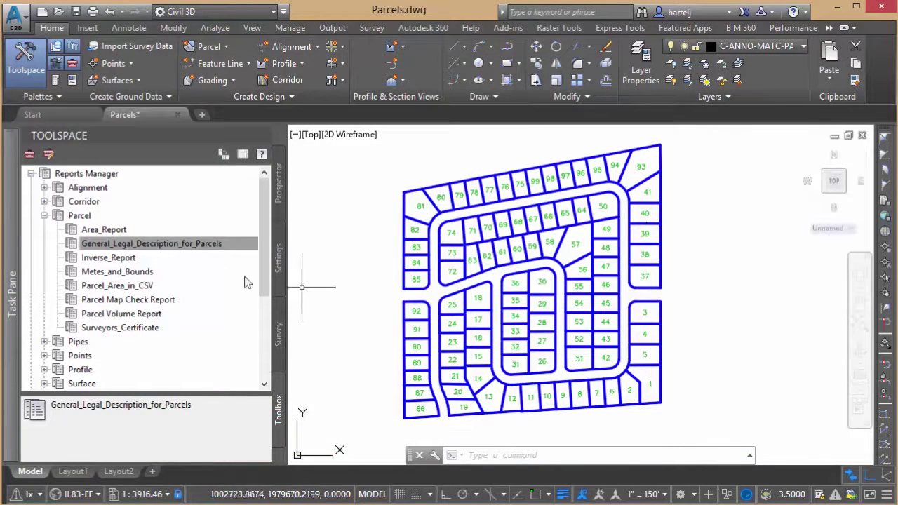
# Rerun the report, copy the CivilReport.html file address from Chrome, and close Chrome.
pyautogui.doubleClick(179, 250)
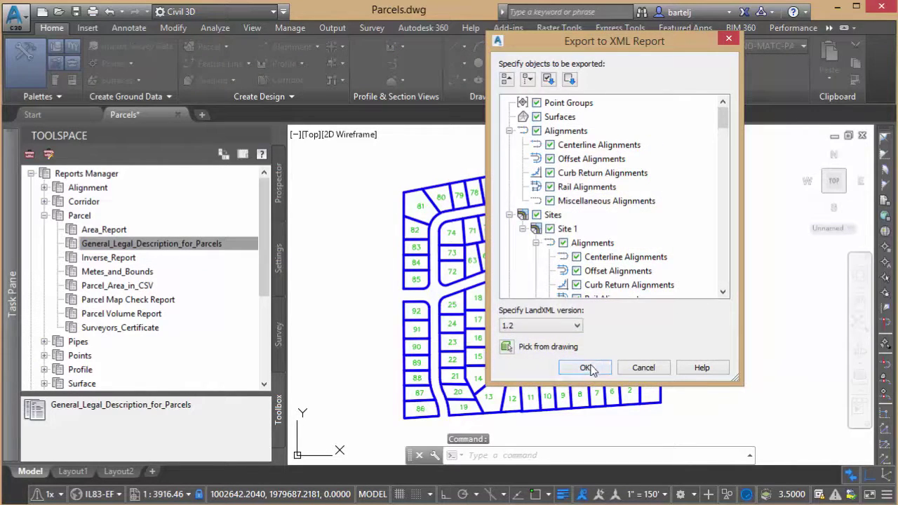
pyautogui.click(587, 369)
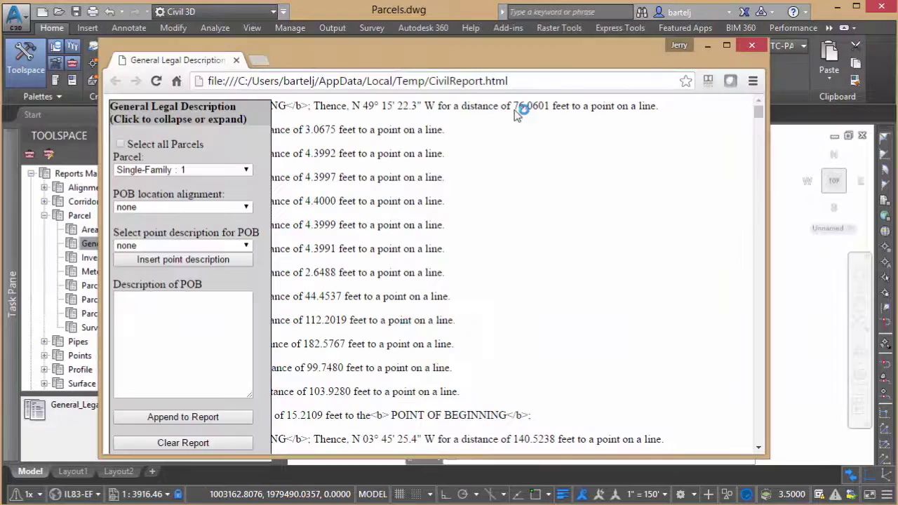
pyautogui.moveTo(527, 82); pyautogui.dragTo(202, 68)
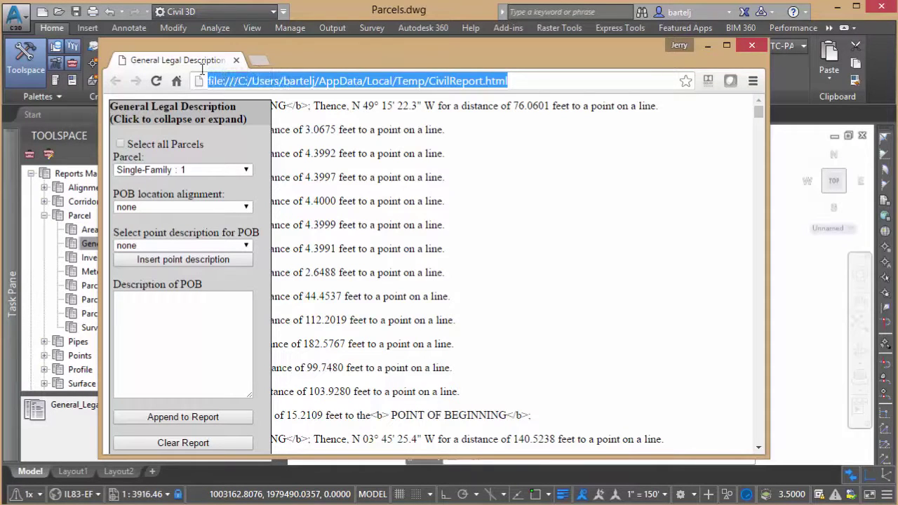
pyautogui.rightClick(260, 80)
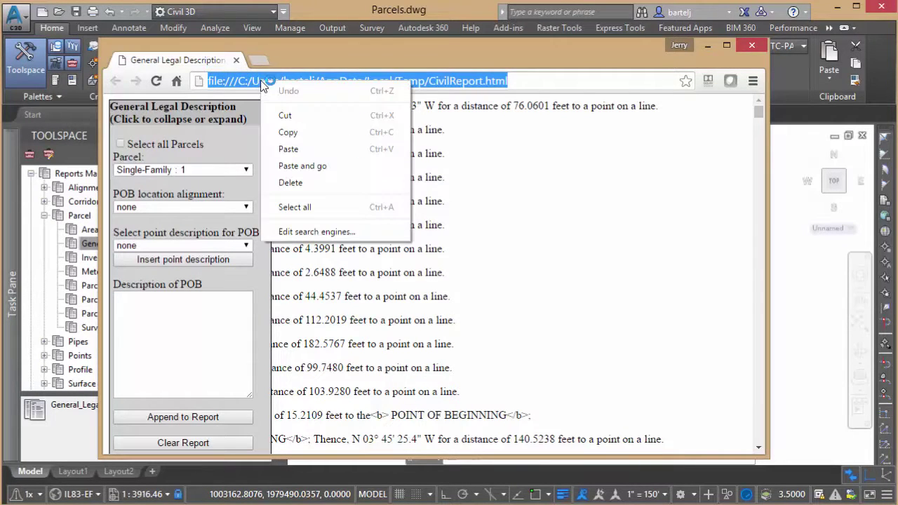
pyautogui.click(310, 132)
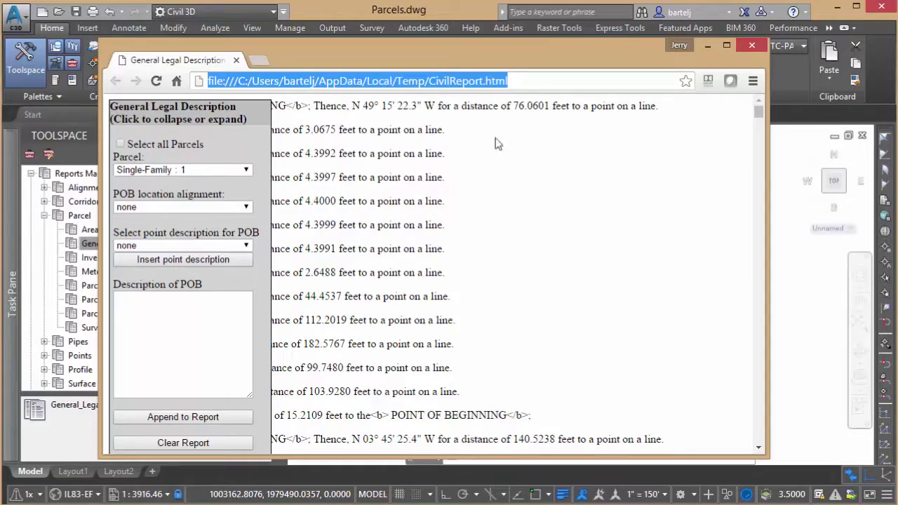
pyautogui.click(753, 47)
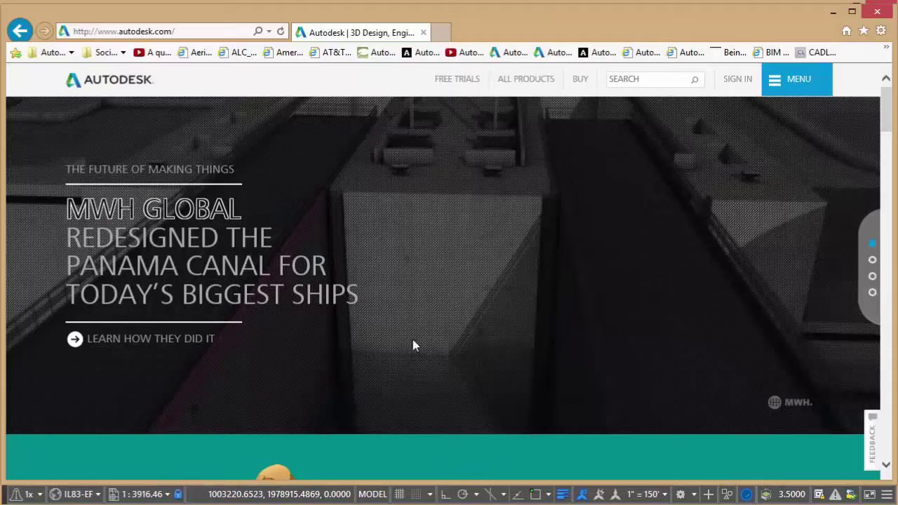
# Paste the CivilReport.html path into Internet Explorer's address bar and load the report.
pyautogui.click(187, 31)
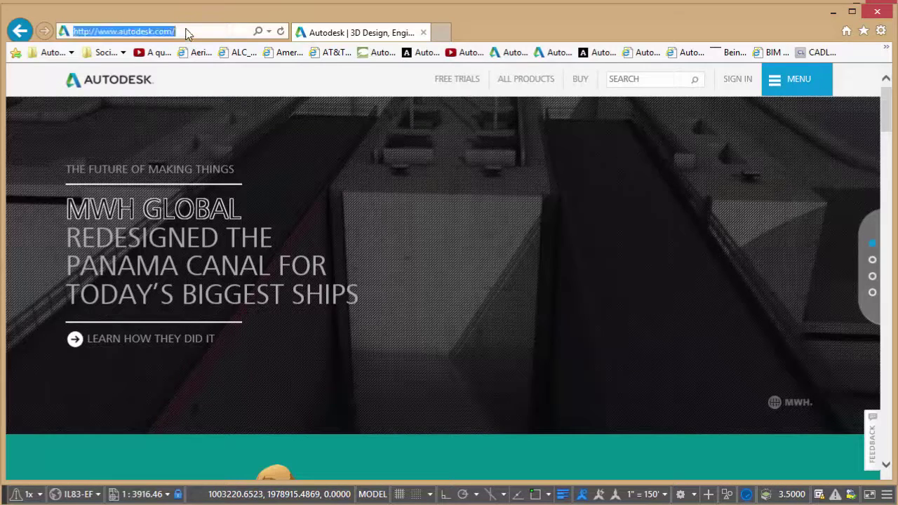
pyautogui.hotkey('ctrl', 'v')
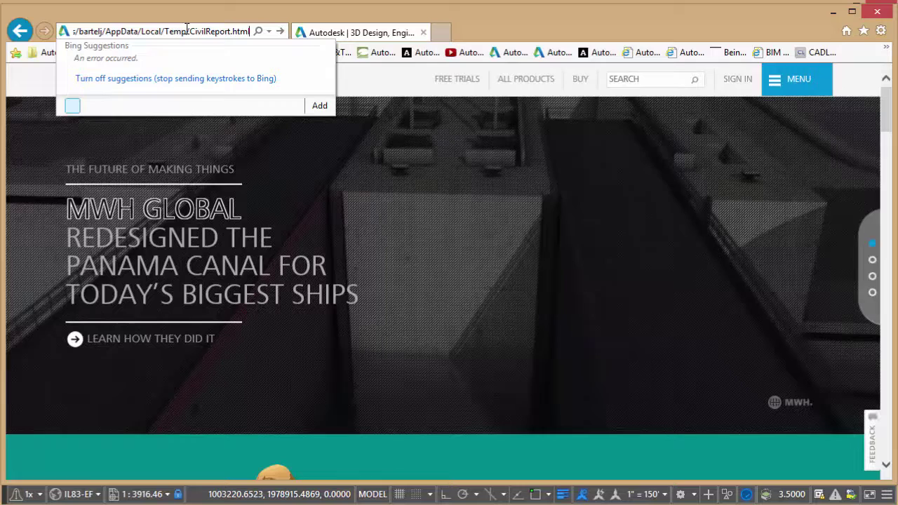
pyautogui.press('Return')
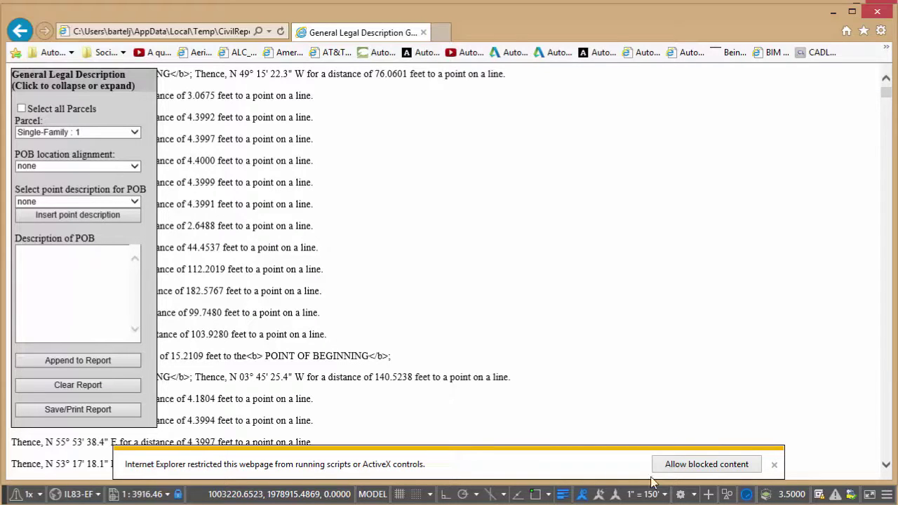
# Allow the report's blocked scripts, refresh, and open the F12 developer tools debugger.
pyautogui.click(694, 469)
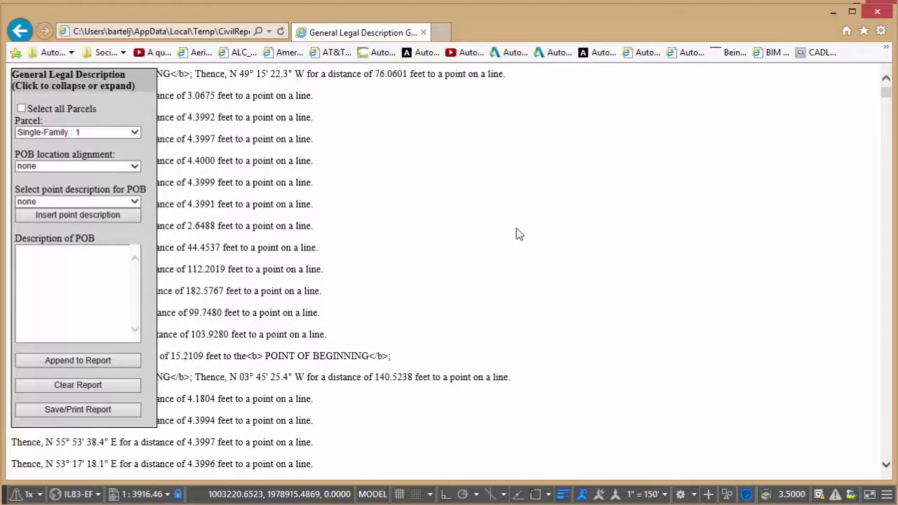
pyautogui.press('F5')
pyautogui.press('F12')
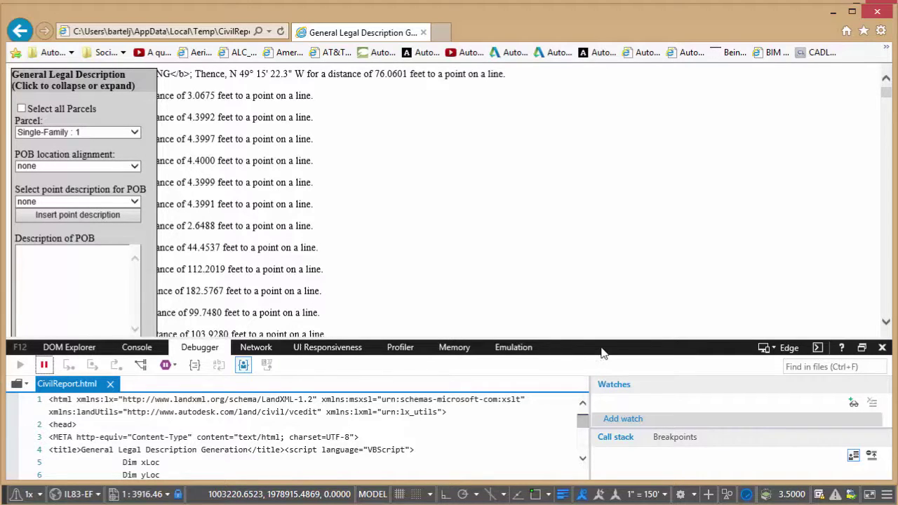
pyautogui.click(775, 351)
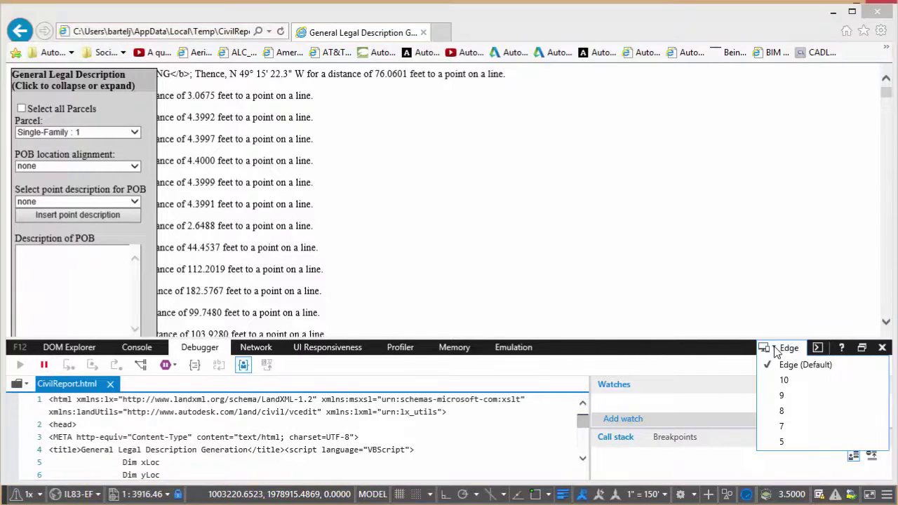
pyautogui.click(786, 441)
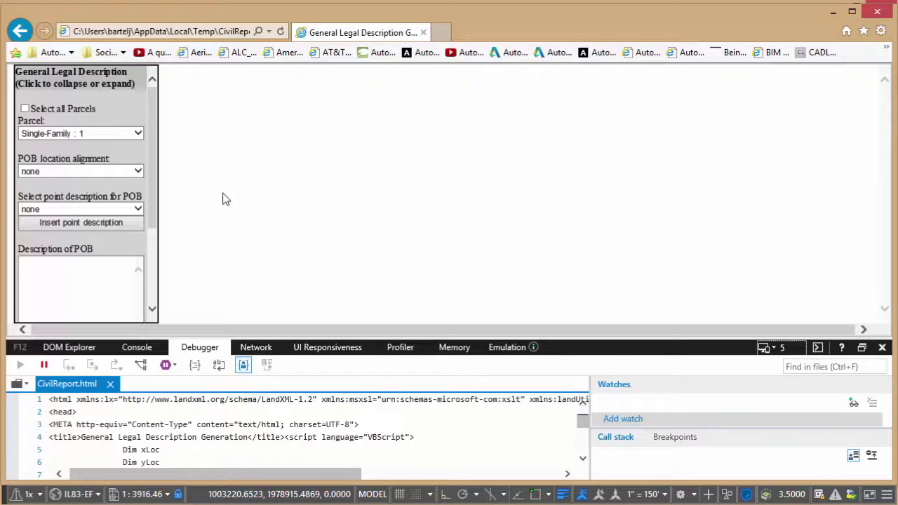
# Check Select all Parcels and append legal descriptions for every parcel to the report.
pyautogui.click(25, 109)
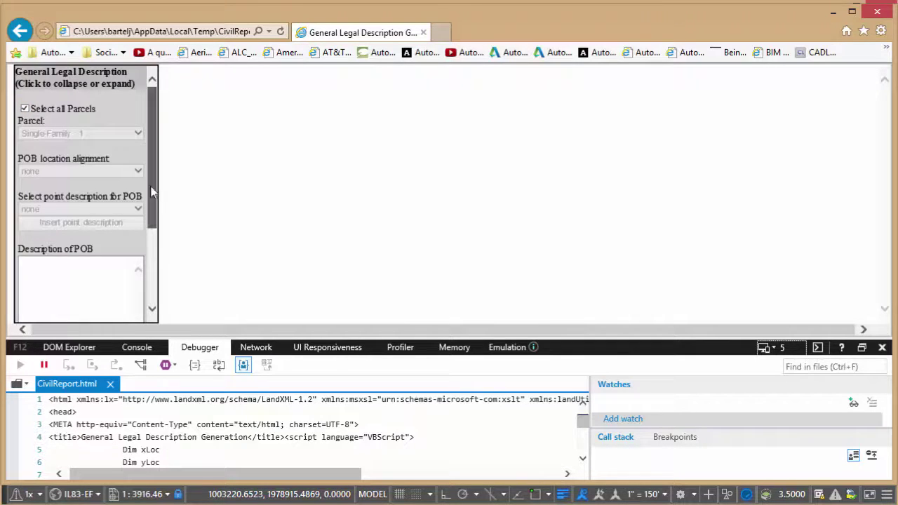
pyautogui.moveTo(154, 195); pyautogui.dragTo(154, 272)
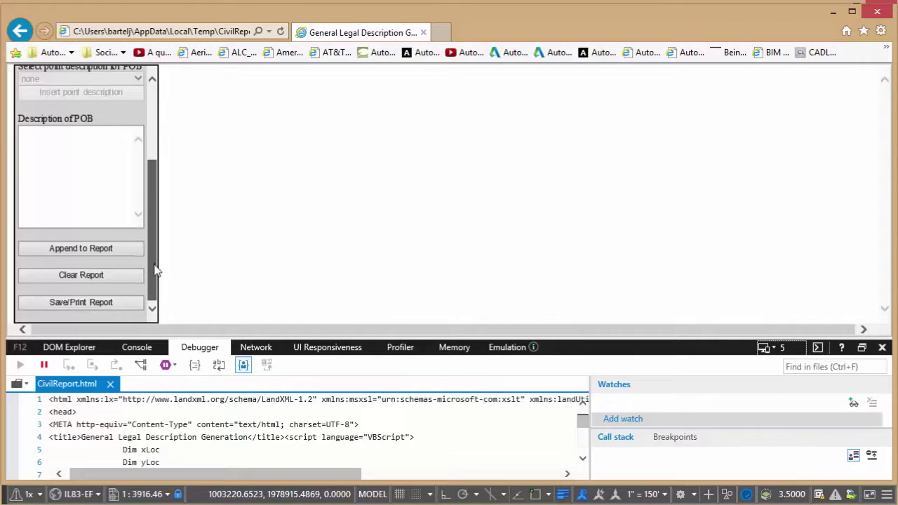
pyautogui.click(78, 252)
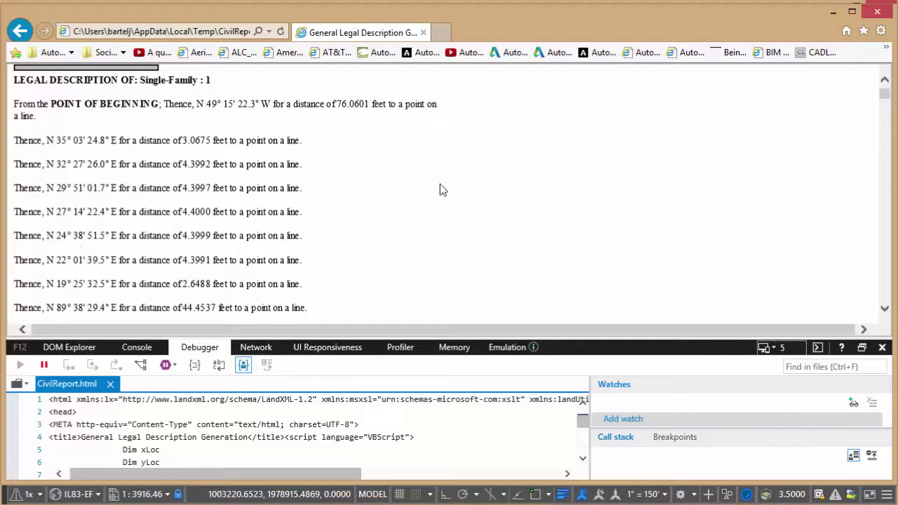
# Expand the General Legal Description panel and open the report in the Save/Print window.
pyautogui.scroll(-2, 440, 184)
pyautogui.scroll(-6, 440, 185)
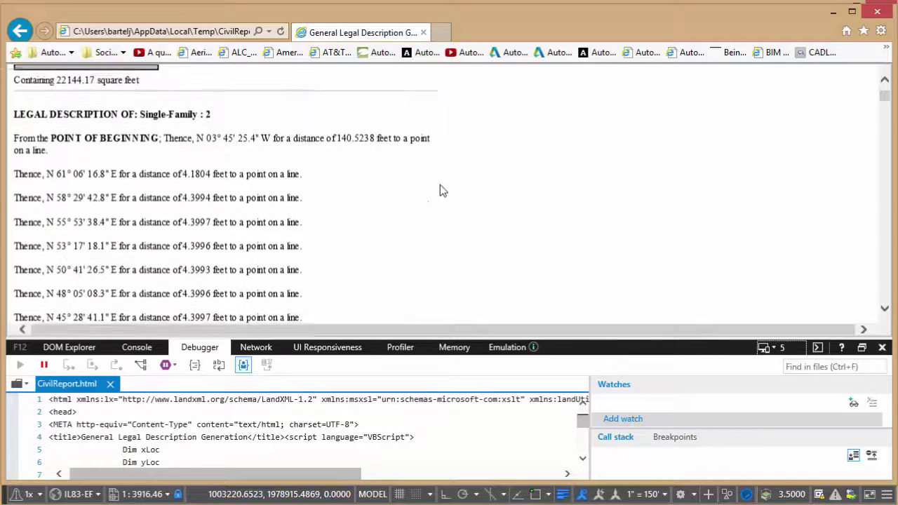
pyautogui.scroll(-4, 440, 186)
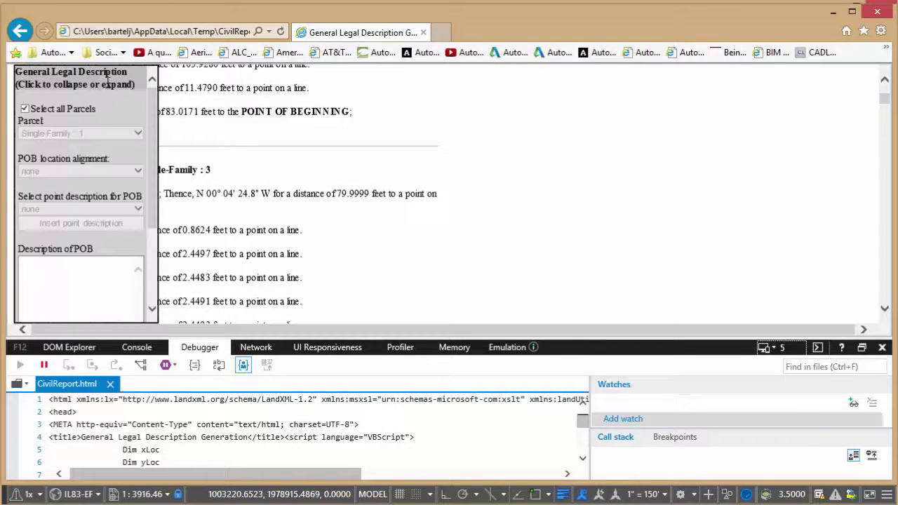
pyautogui.click(106, 68)
pyautogui.moveTo(150, 168); pyautogui.dragTo(153, 239)
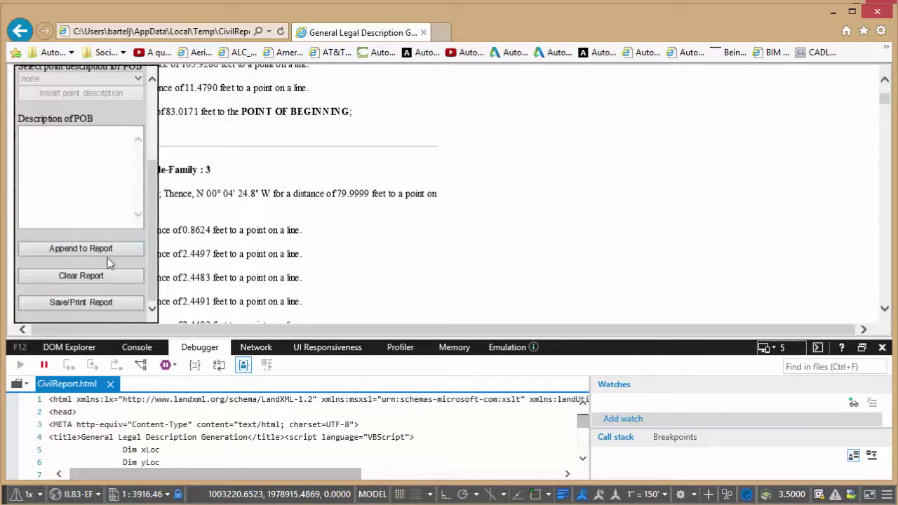
pyautogui.click(77, 303)
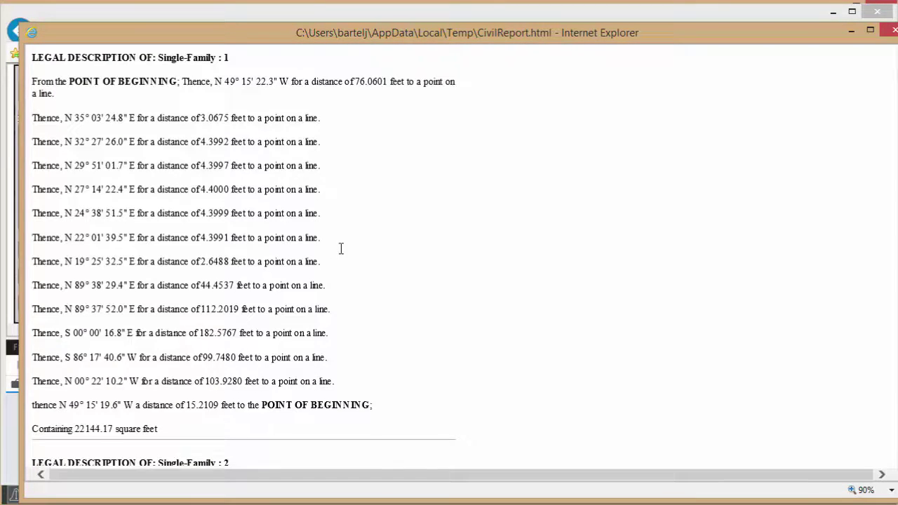
pyautogui.scroll(-5, 341, 249)
pyautogui.scroll(-5, 341, 249)
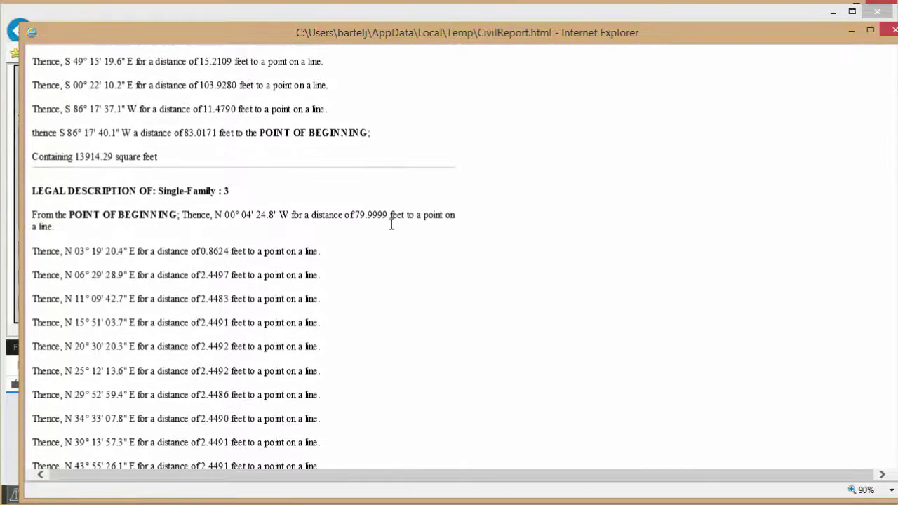
pyautogui.rightClick(393, 222)
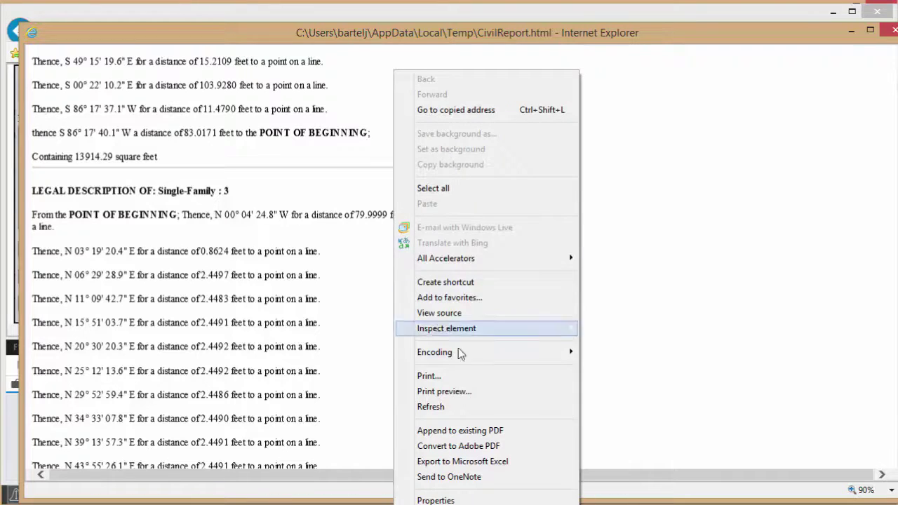
pyautogui.click(467, 394)
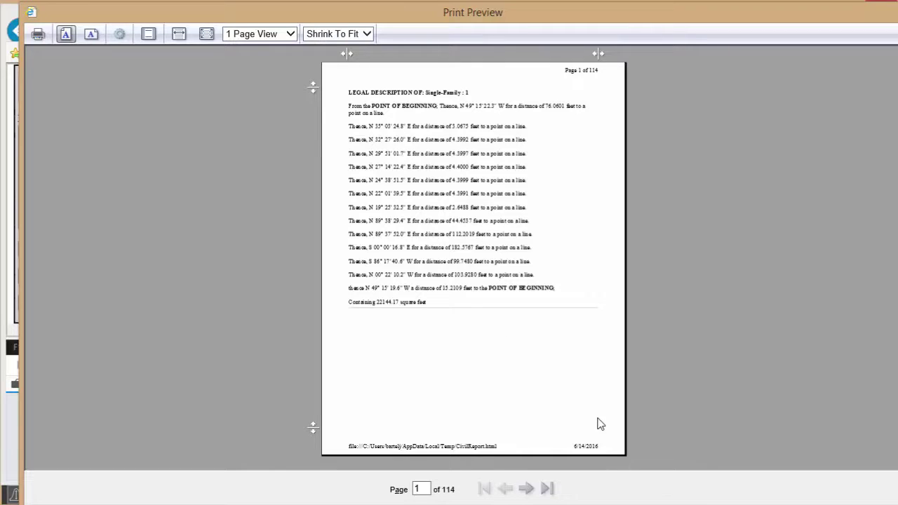
pyautogui.click(527, 490)
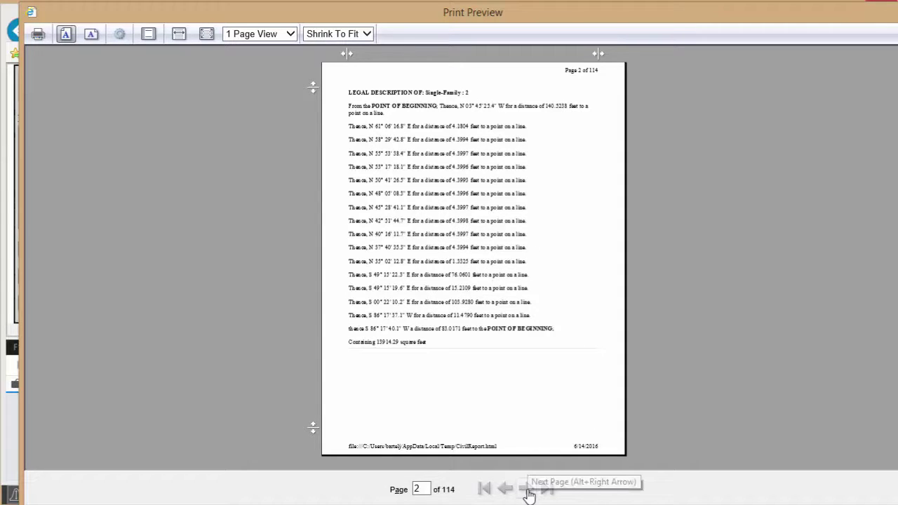
pyautogui.click(528, 490)
pyautogui.click(527, 490)
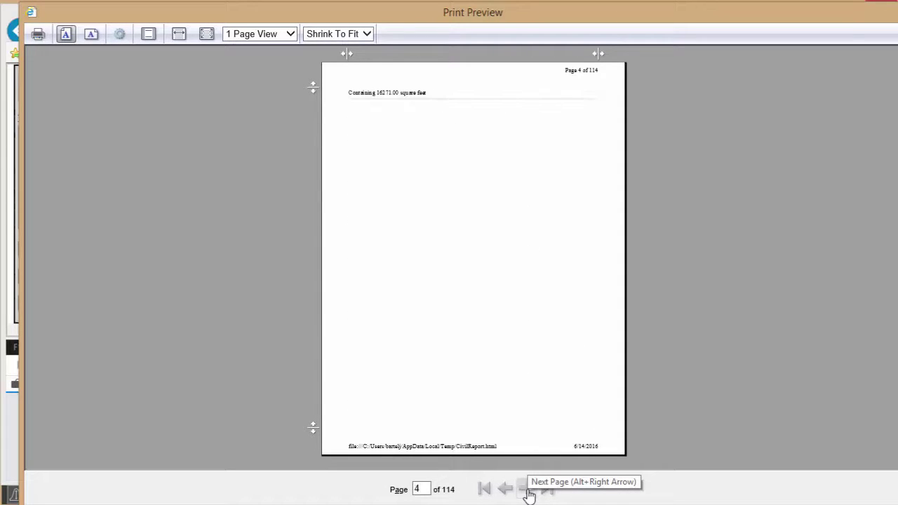
pyautogui.click(528, 490)
pyautogui.click(527, 490)
pyautogui.click(527, 490)
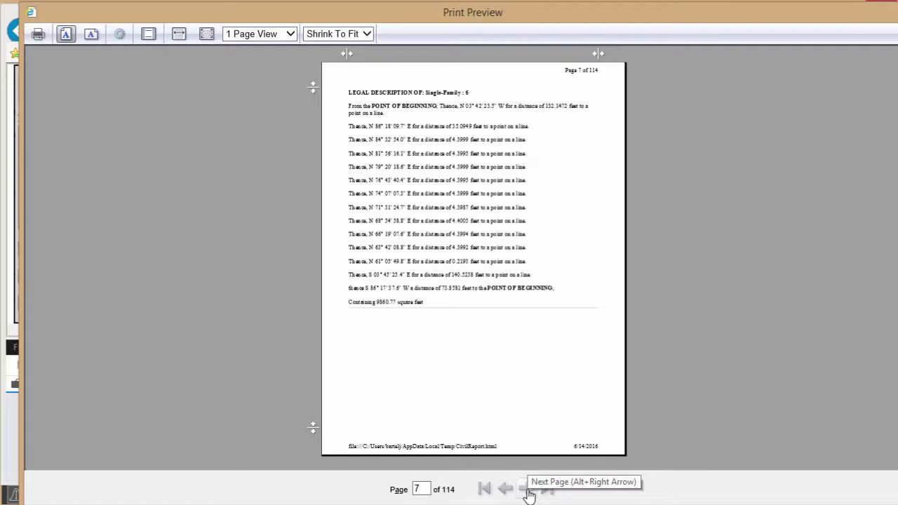
pyautogui.click(527, 490)
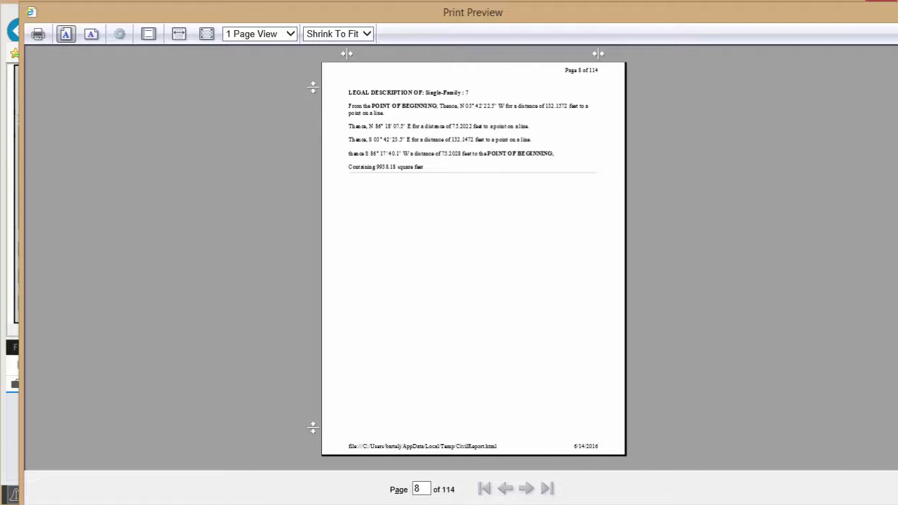
pyautogui.click(877, 6)
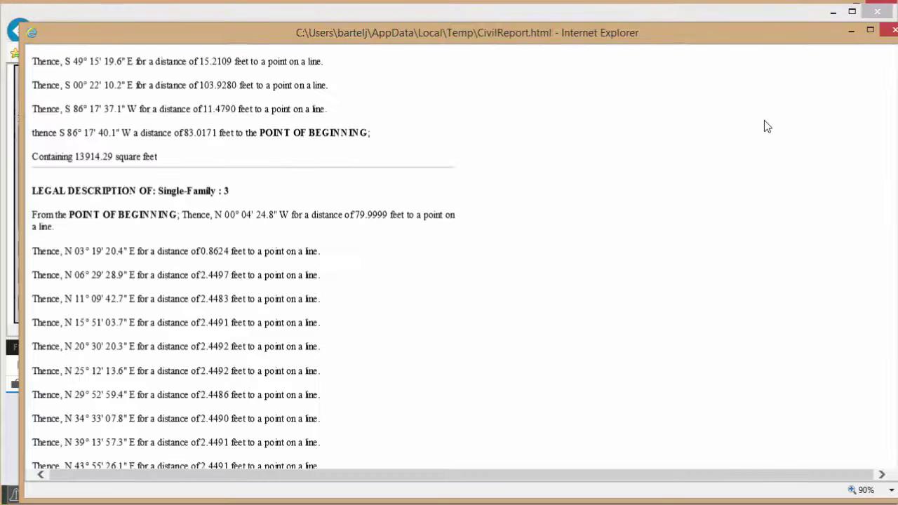
# Close the CivilReport popup and the main Internet Explorer window to return to Parcels.dwg.
pyautogui.click(891, 30)
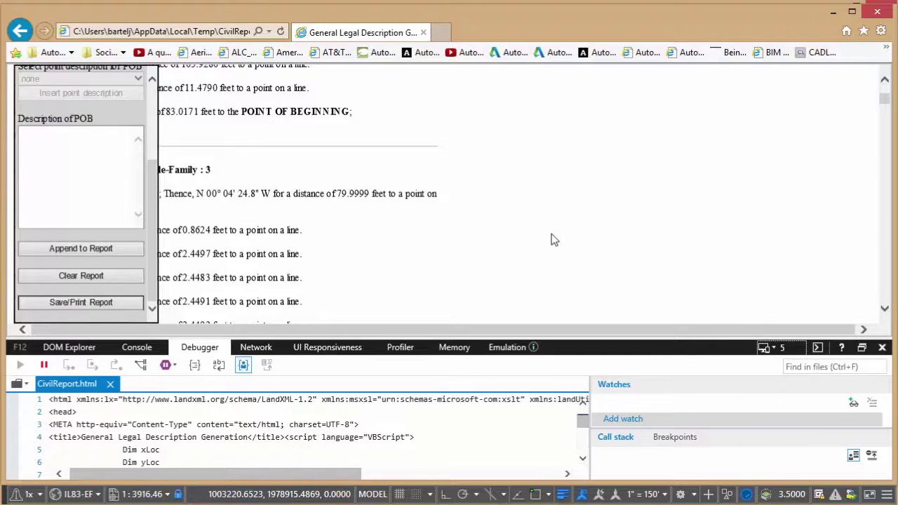
pyautogui.click(877, 12)
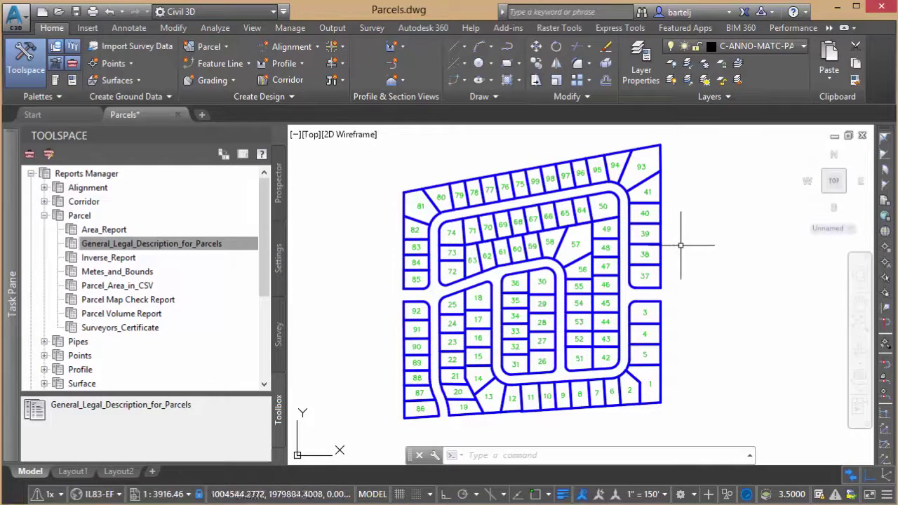